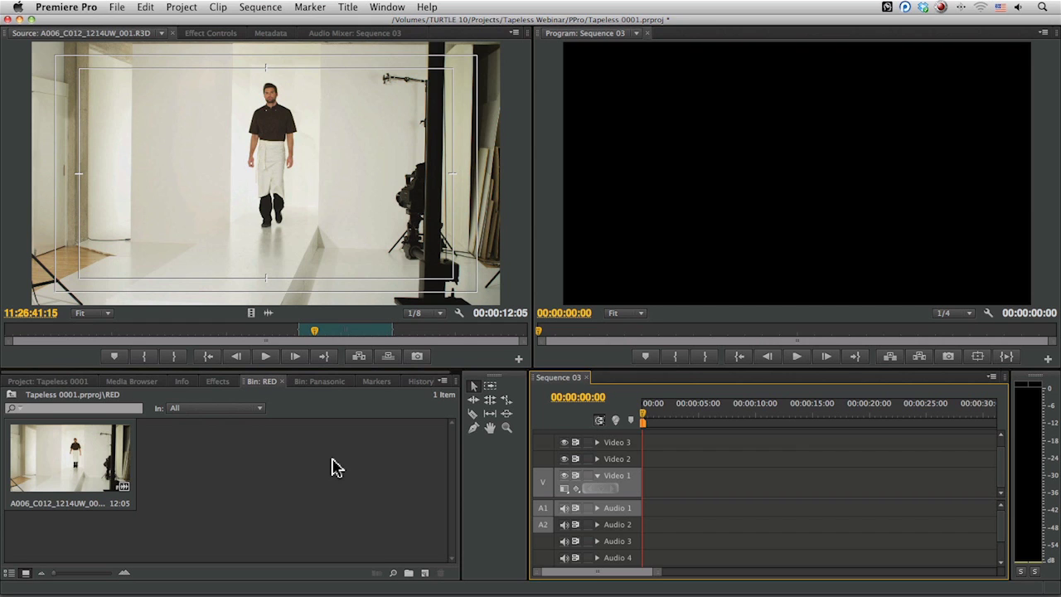
Step: Play the RED clip A006_C012_1214UW_001.R3D in the source monitor and stop it around 11:26:45:10
{"action": "left_click", "coordinate": [266, 356]}
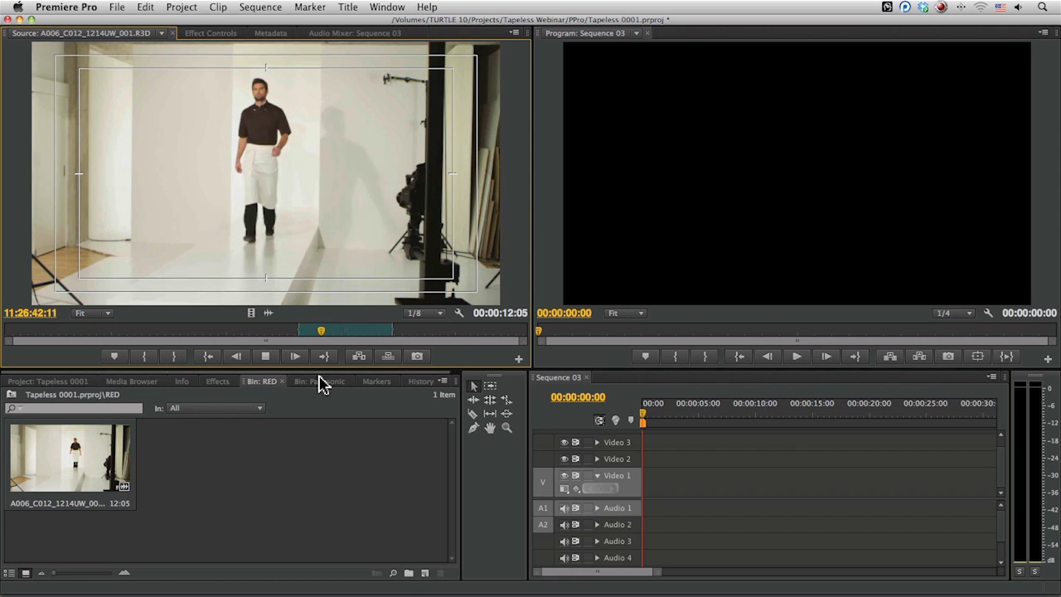
{"action": "left_click", "coordinate": [269, 357]}
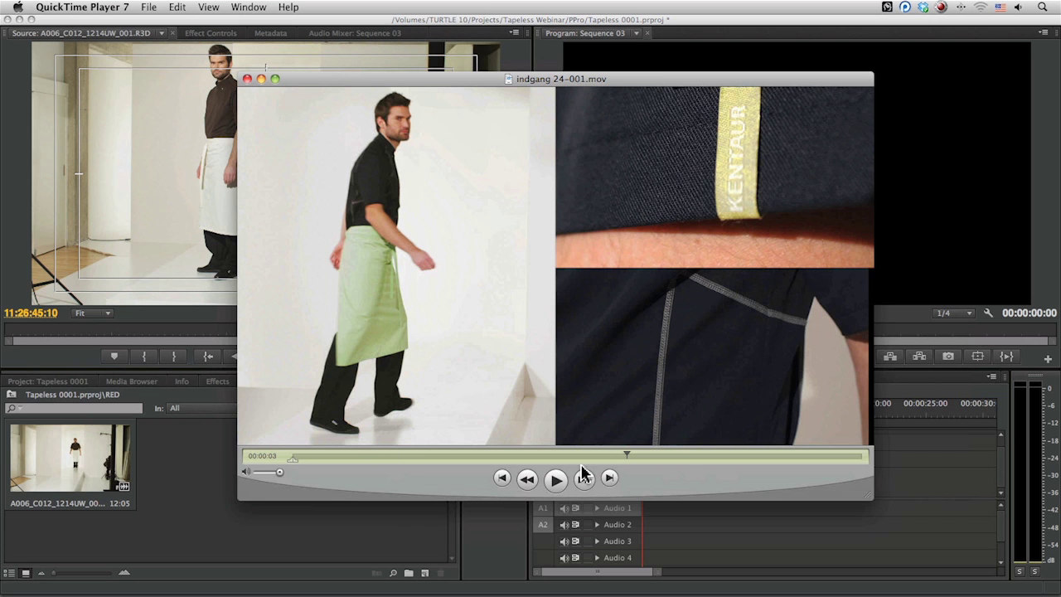
Step: Switch to QuickTime Player, play indgang 24-001.mov for a few seconds, pause it and rewind it to the start
{"action": "left_click", "coordinate": [557, 480]}
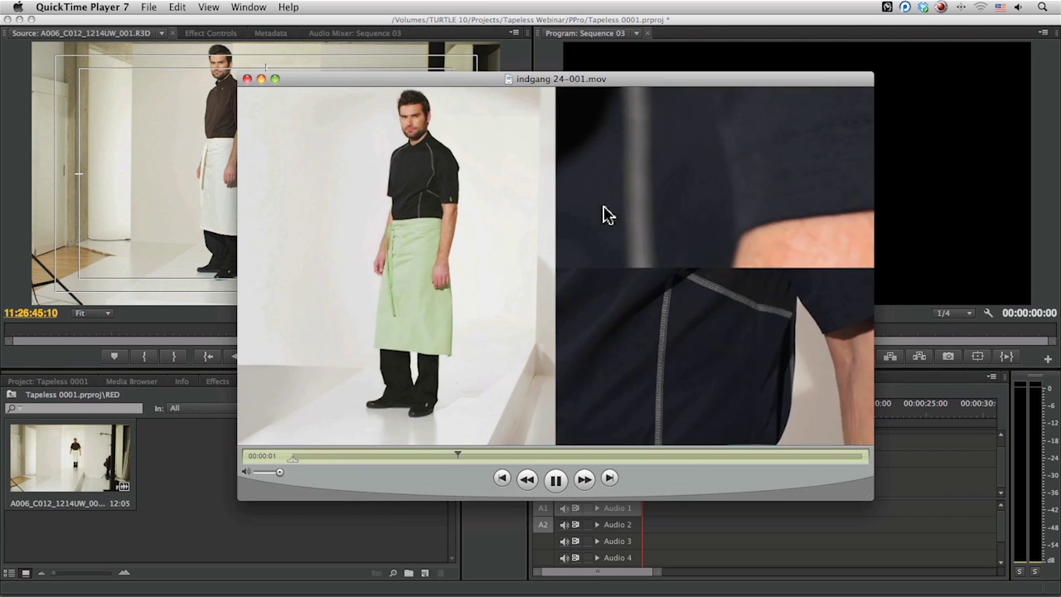
{"action": "left_click", "coordinate": [556, 479]}
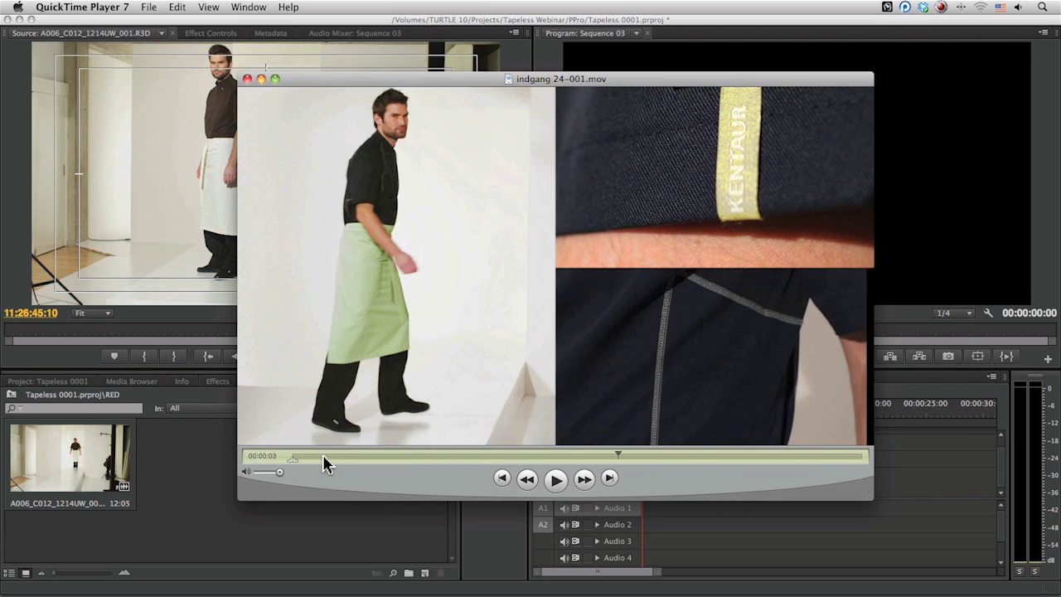
{"action": "left_click_drag", "start_coordinate": [323, 456], "coordinate": [271, 448]}
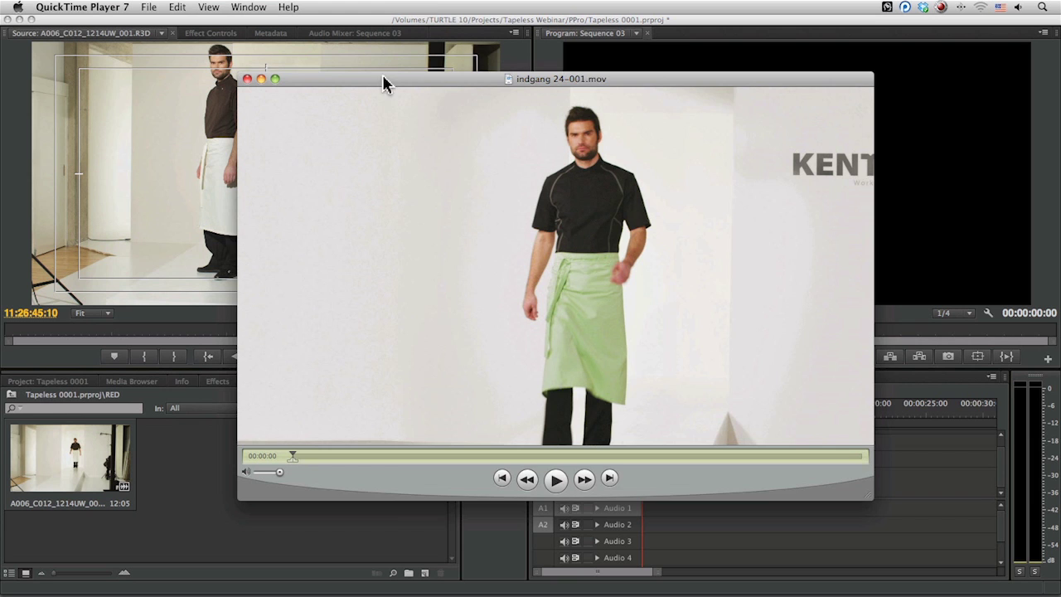
Step: Reposition the movie window to compare it with the source clip, scrub it to about 3 seconds and minimize it
{"action": "left_click_drag", "start_coordinate": [383, 77], "coordinate": [467, 242]}
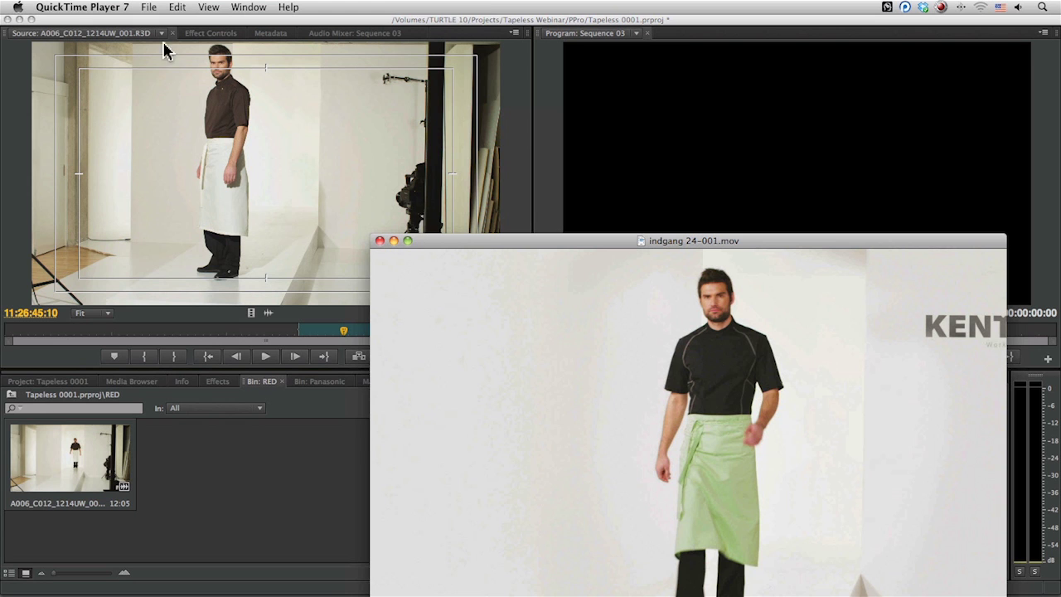
{"action": "left_click_drag", "start_coordinate": [483, 240], "coordinate": [490, 220]}
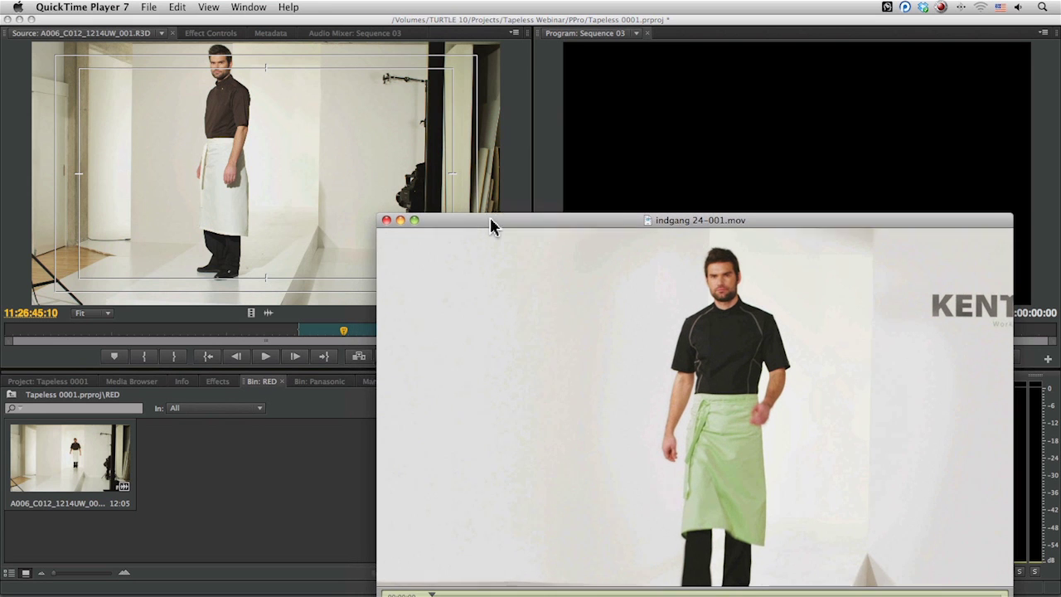
{"action": "left_click_drag", "start_coordinate": [585, 227], "coordinate": [579, 65]}
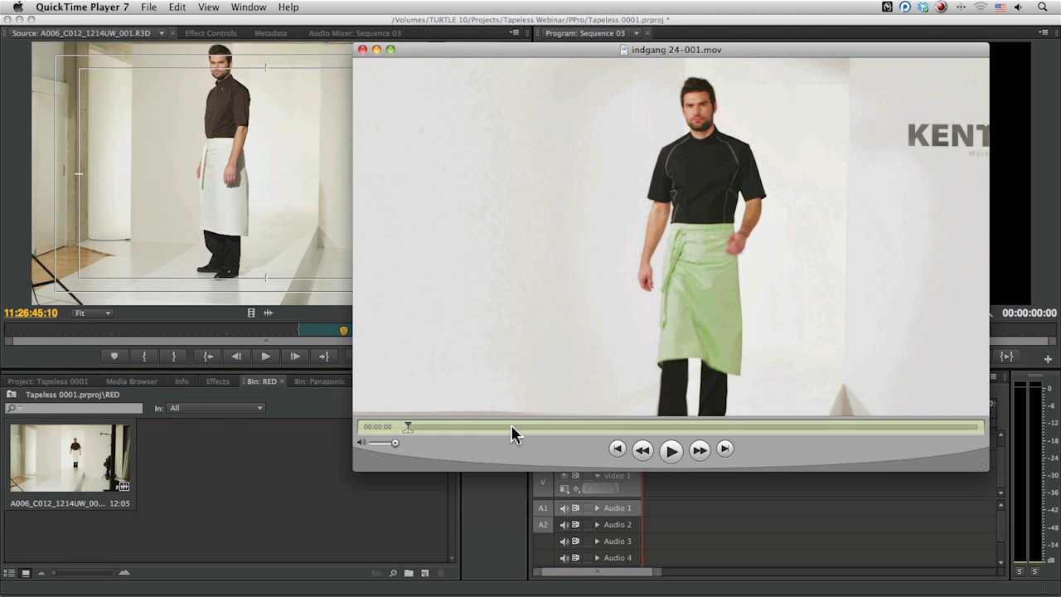
{"action": "left_click_drag", "start_coordinate": [512, 433], "coordinate": [742, 427]}
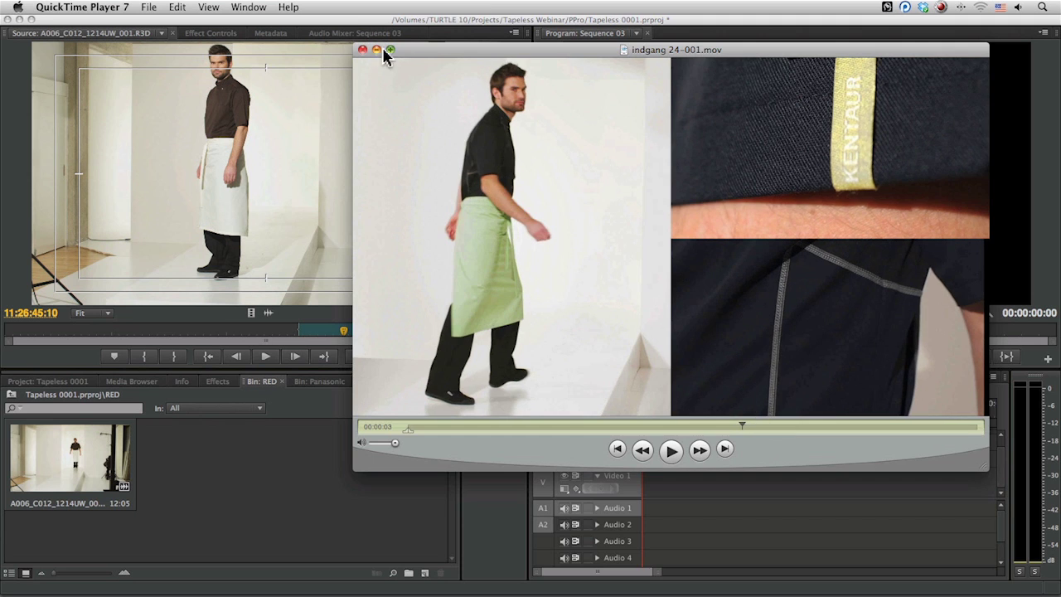
{"action": "left_click", "coordinate": [377, 51]}
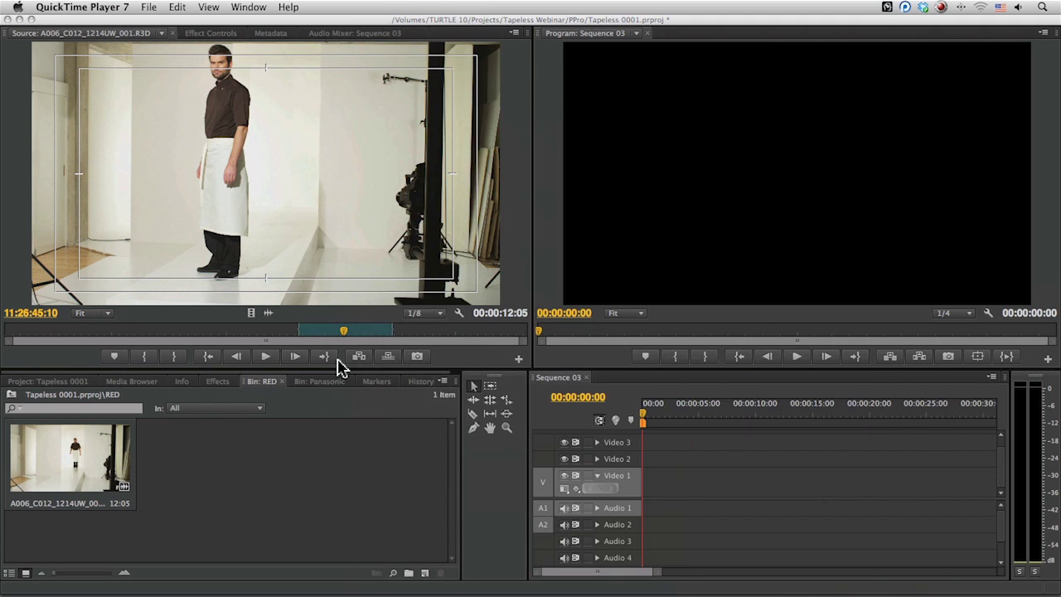
Step: Return to Premiere Pro and scrub the RED source clip back to about 11:26:41:00 and forward to 11:26:45:17
{"action": "left_click", "coordinate": [322, 337]}
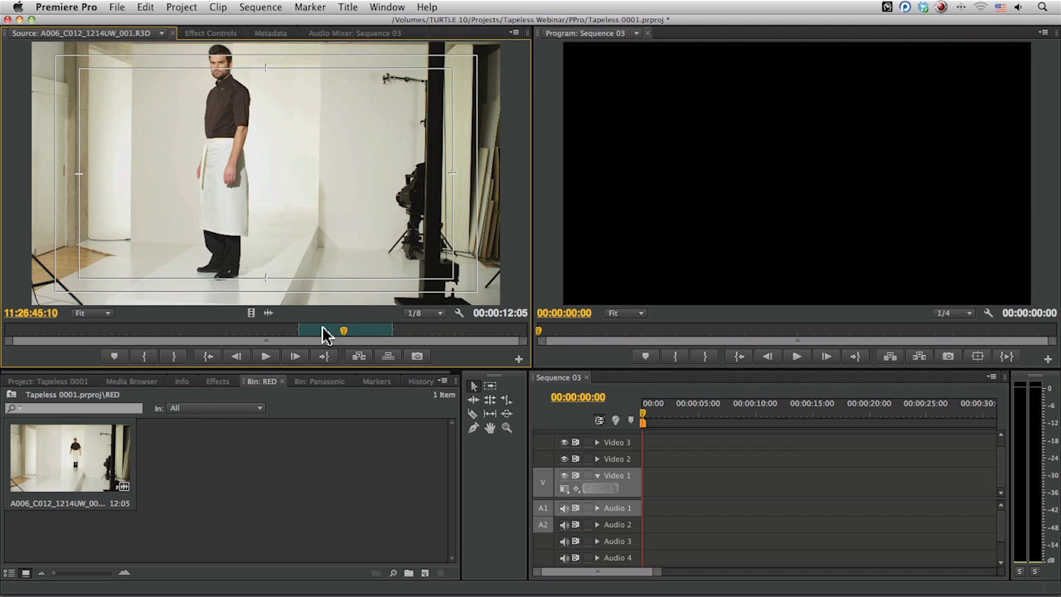
{"action": "left_click_drag", "start_coordinate": [327, 332], "coordinate": [307, 335]}
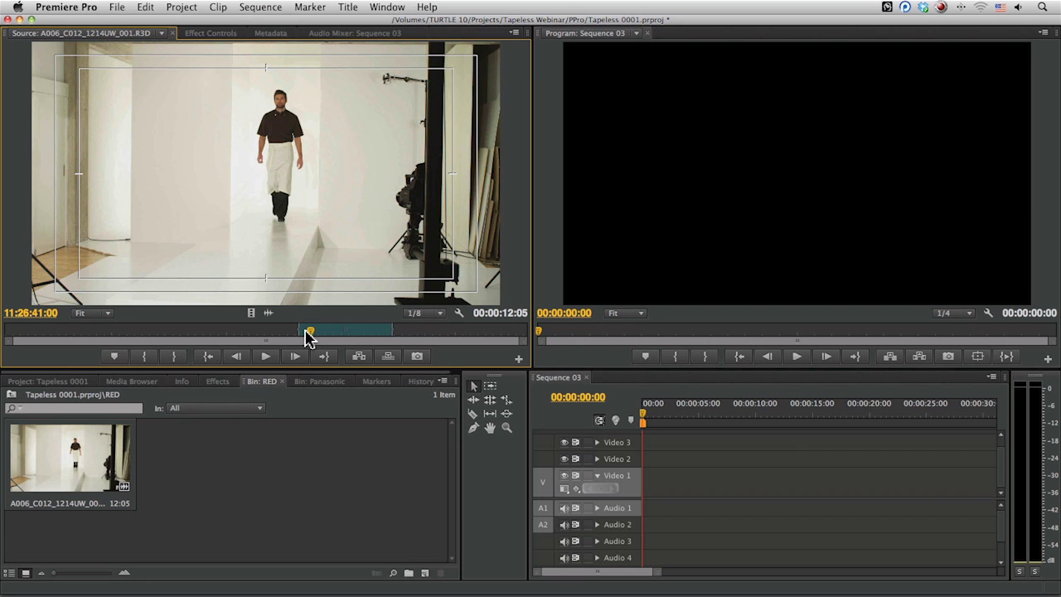
{"action": "left_click_drag", "start_coordinate": [321, 335], "coordinate": [346, 332]}
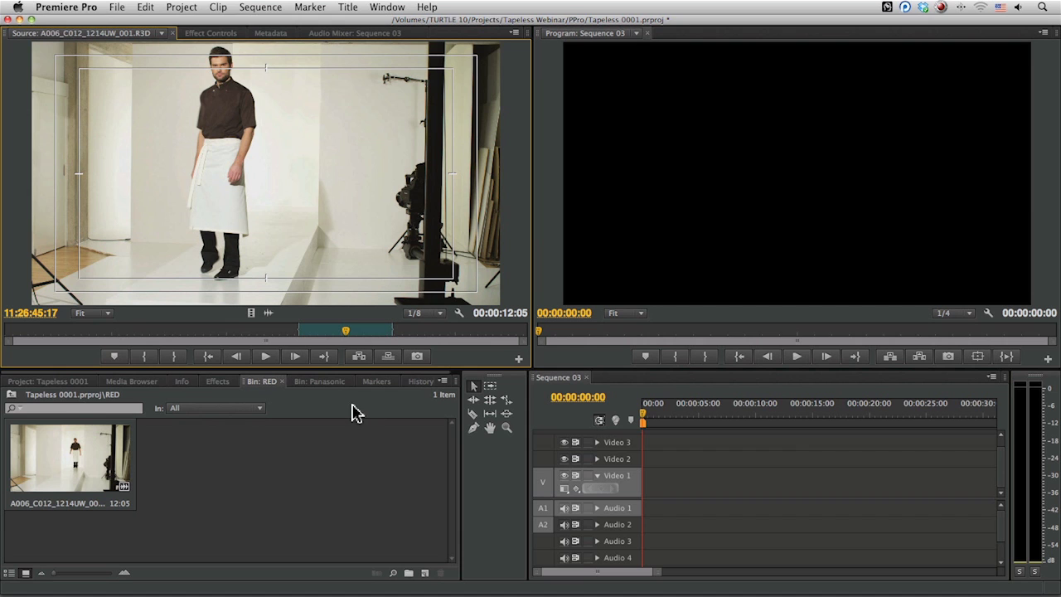
Step: Load the second 00056.MTS clip from the Panasonic bin into the source monitor and review several points along it
{"action": "left_click", "coordinate": [322, 382]}
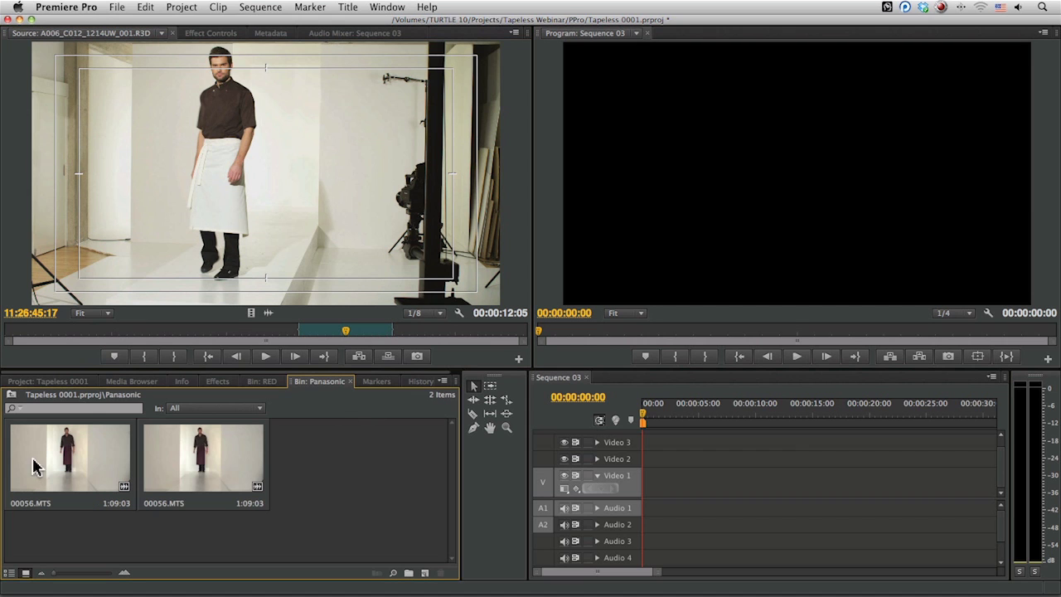
{"action": "double_click", "coordinate": [199, 458]}
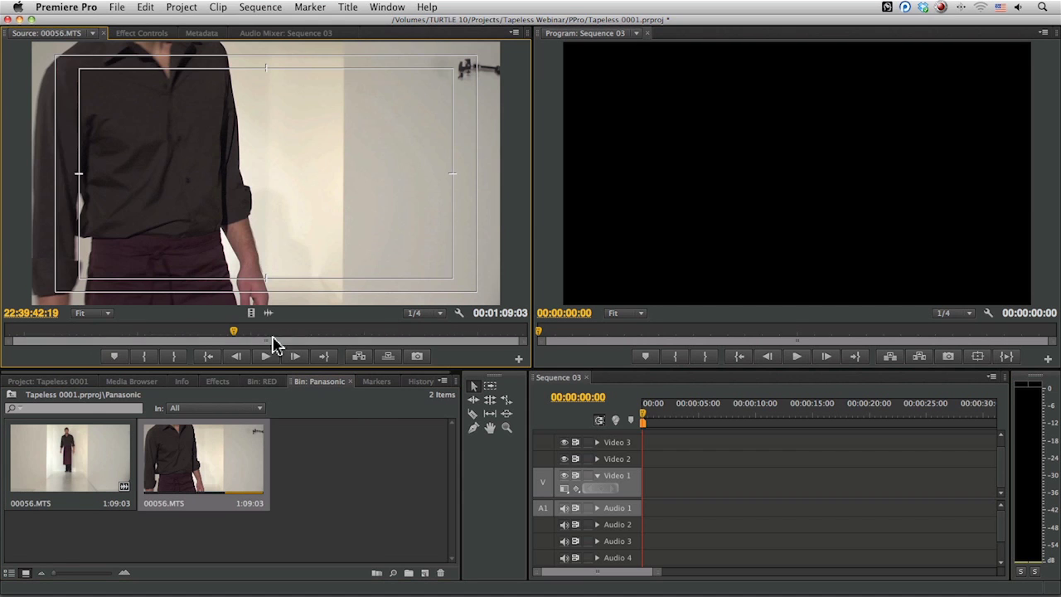
{"action": "left_click", "coordinate": [304, 331]}
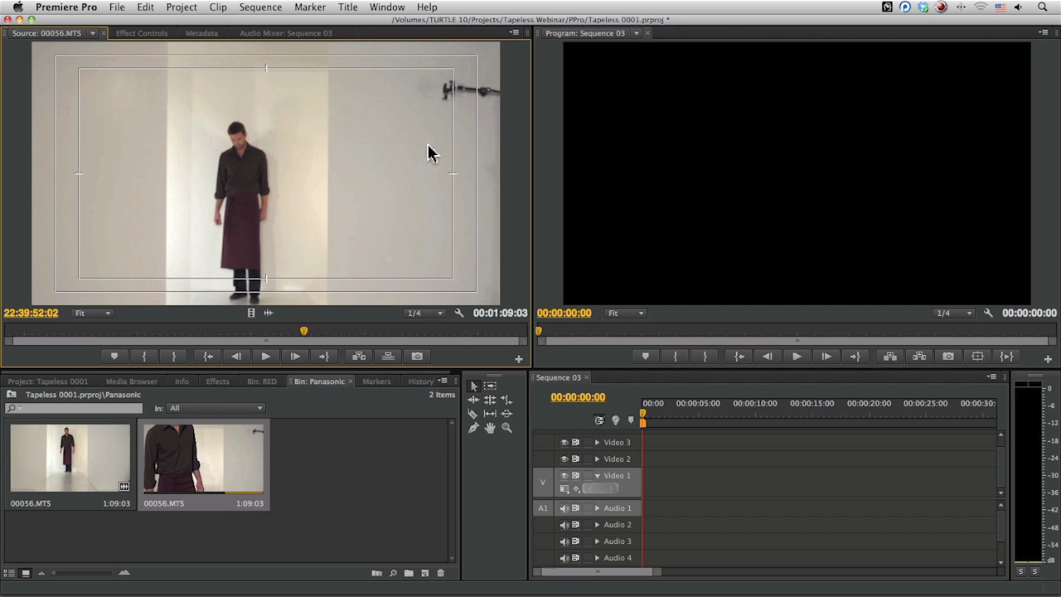
{"action": "left_click", "coordinate": [348, 332]}
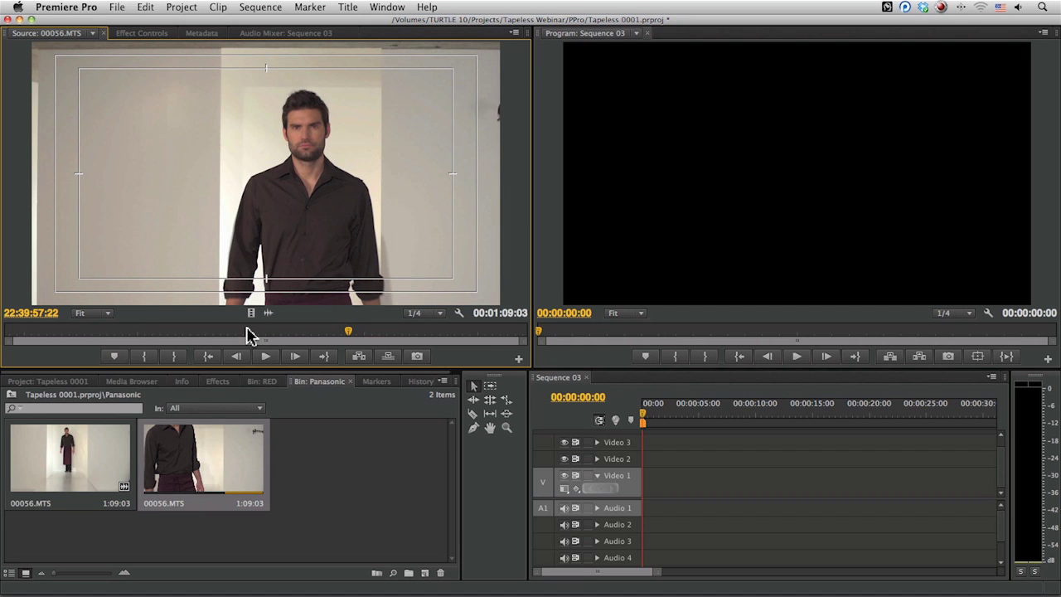
{"action": "left_click", "coordinate": [211, 332]}
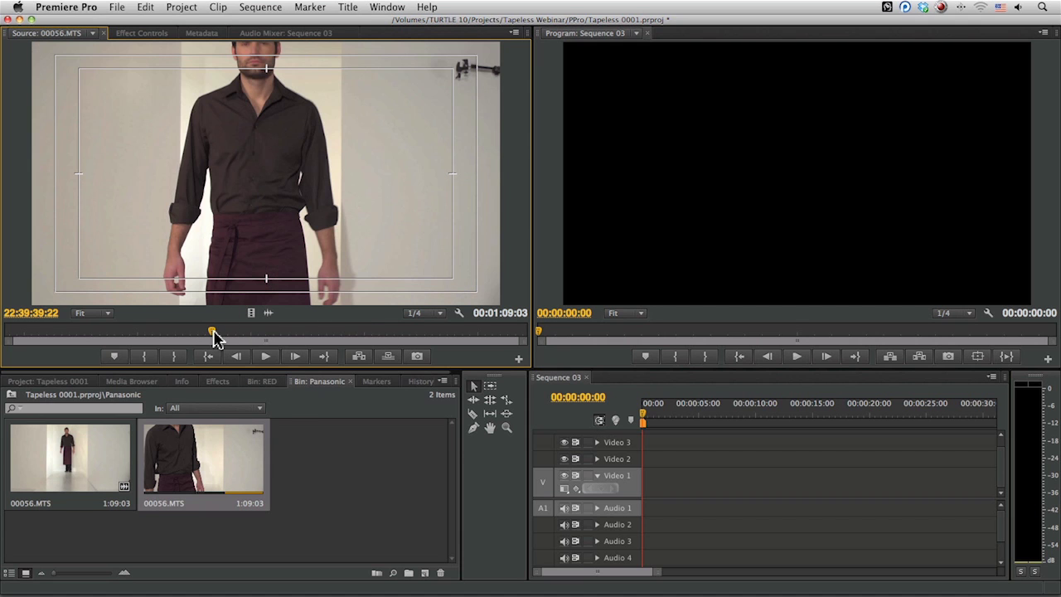
{"action": "left_click", "coordinate": [155, 332]}
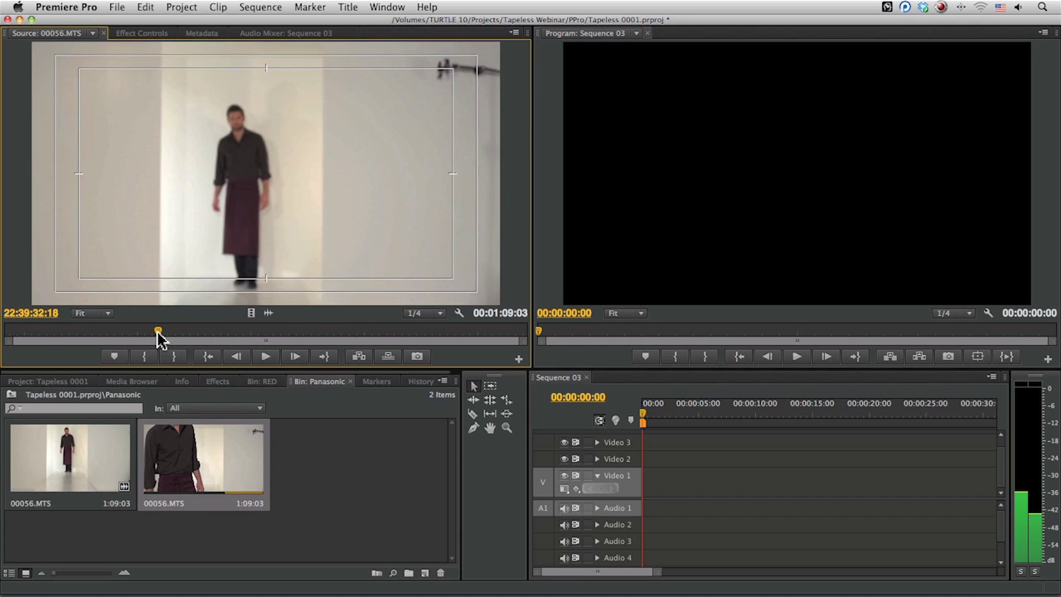
Step: Browse the raw media to the Canon 5D_A folder and open 01, DCIM and 100EOS5D to view its clips
{"action": "left_click", "coordinate": [61, 383]}
{"action": "left_click", "coordinate": [131, 381]}
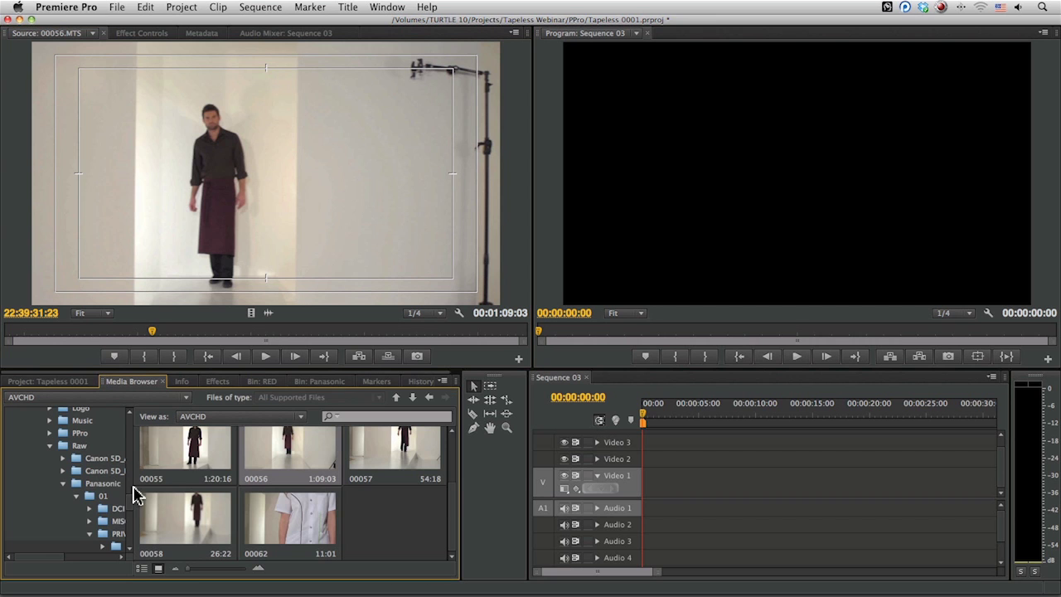
{"action": "scroll", "coordinate": [124, 498], "scroll_direction": "up", "scroll_amount": 3}
{"action": "left_click", "coordinate": [106, 534]}
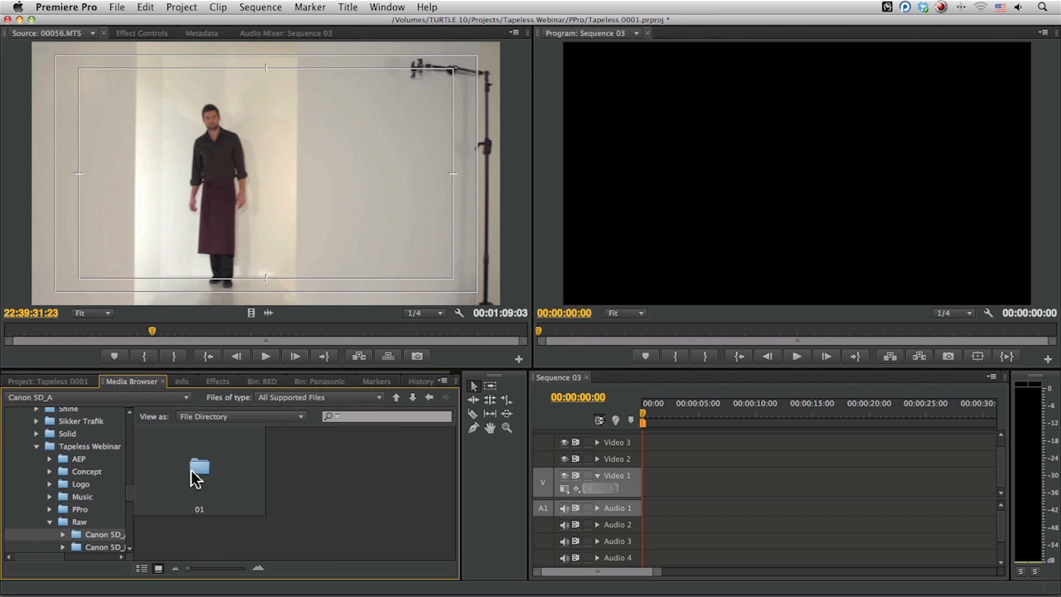
{"action": "double_click", "coordinate": [196, 477]}
{"action": "double_click", "coordinate": [199, 472]}
{"action": "double_click", "coordinate": [184, 479]}
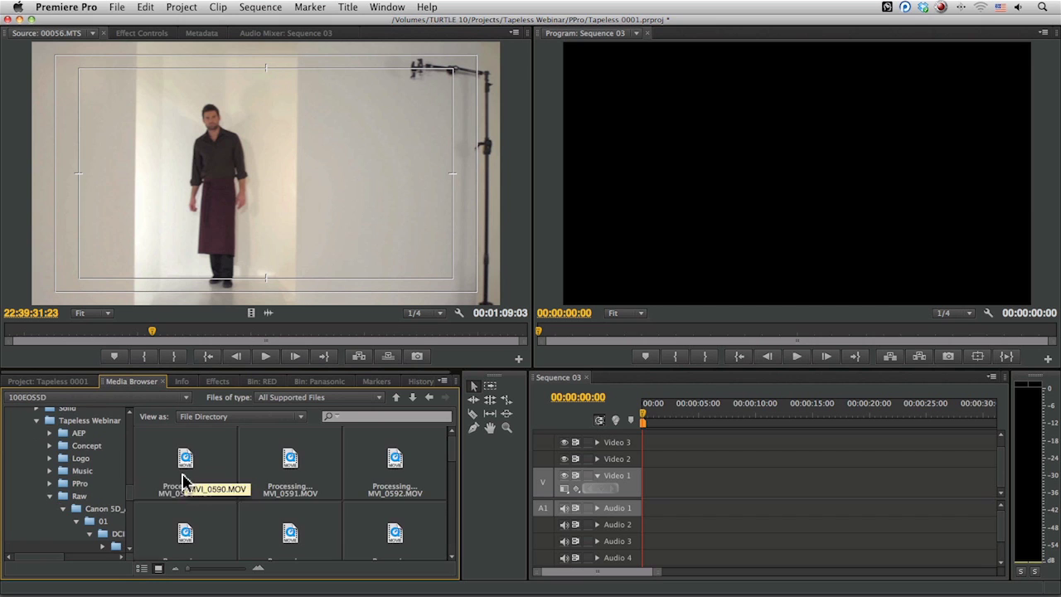
Step: Browse to the second Canon 5D folder and open 01, DCIM and 100EOS5D to view its clips
{"action": "scroll", "coordinate": [130, 493], "scroll_direction": "down", "scroll_amount": 3}
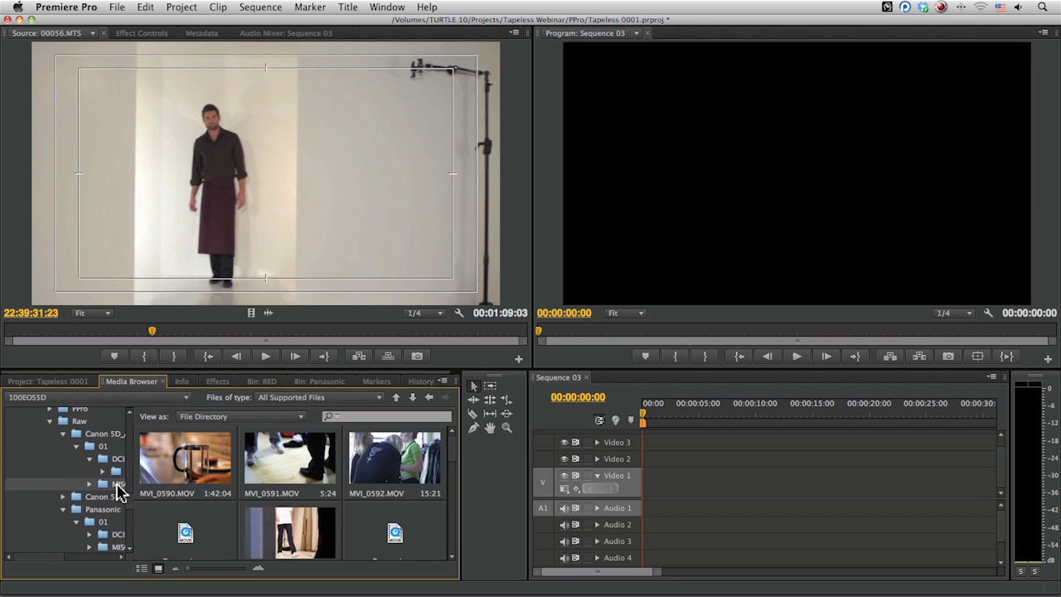
{"action": "left_click", "coordinate": [118, 495]}
{"action": "double_click", "coordinate": [196, 471]}
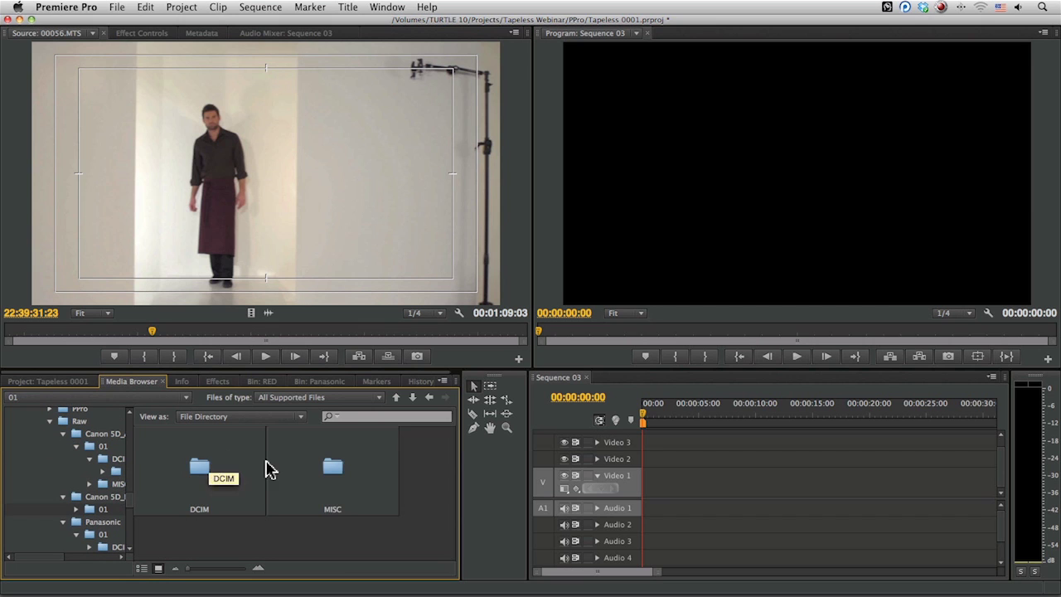
{"action": "double_click", "coordinate": [196, 474]}
{"action": "double_click", "coordinate": [203, 473]}
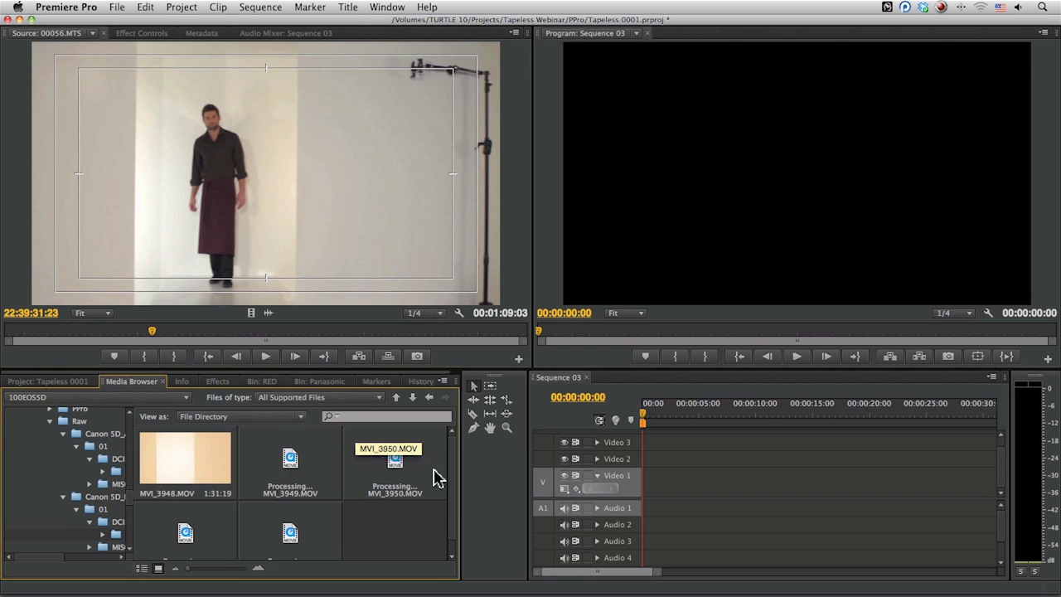
Step: Load MVI_3949.MOV into the source monitor and scrub to 00:00:27:08 and back to 00:00:22:24
{"action": "left_click_drag", "start_coordinate": [401, 452], "coordinate": [278, 213]}
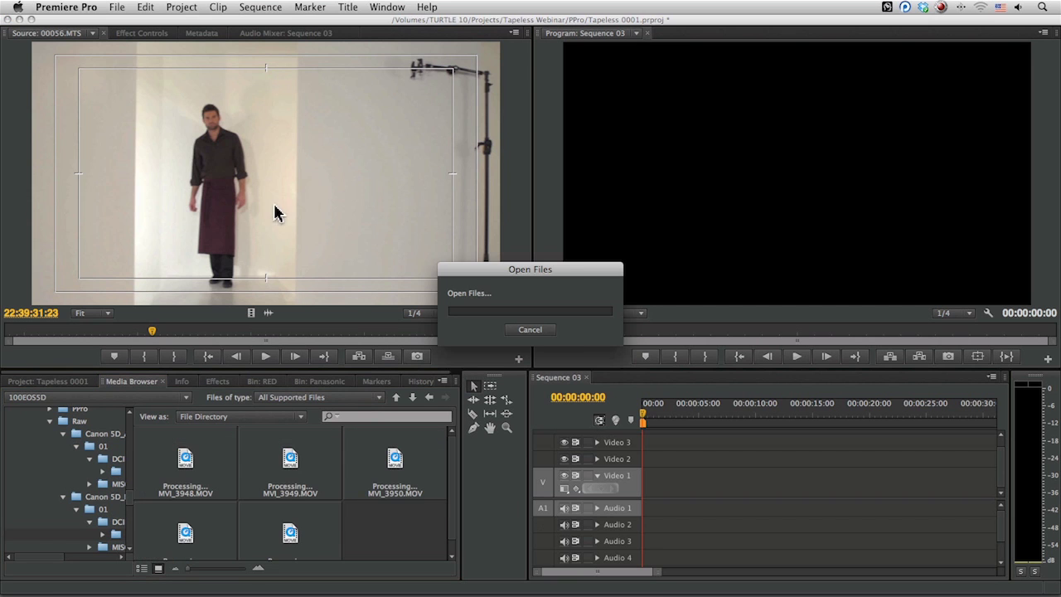
{"action": "left_click_drag", "start_coordinate": [211, 336], "coordinate": [291, 332]}
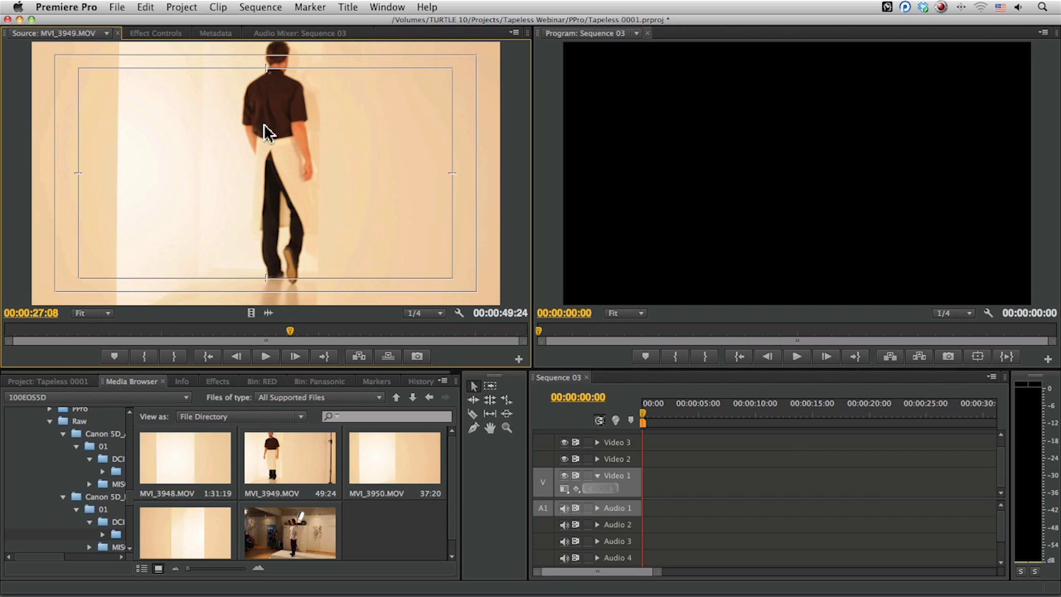
{"action": "left_click_drag", "start_coordinate": [304, 331], "coordinate": [246, 331]}
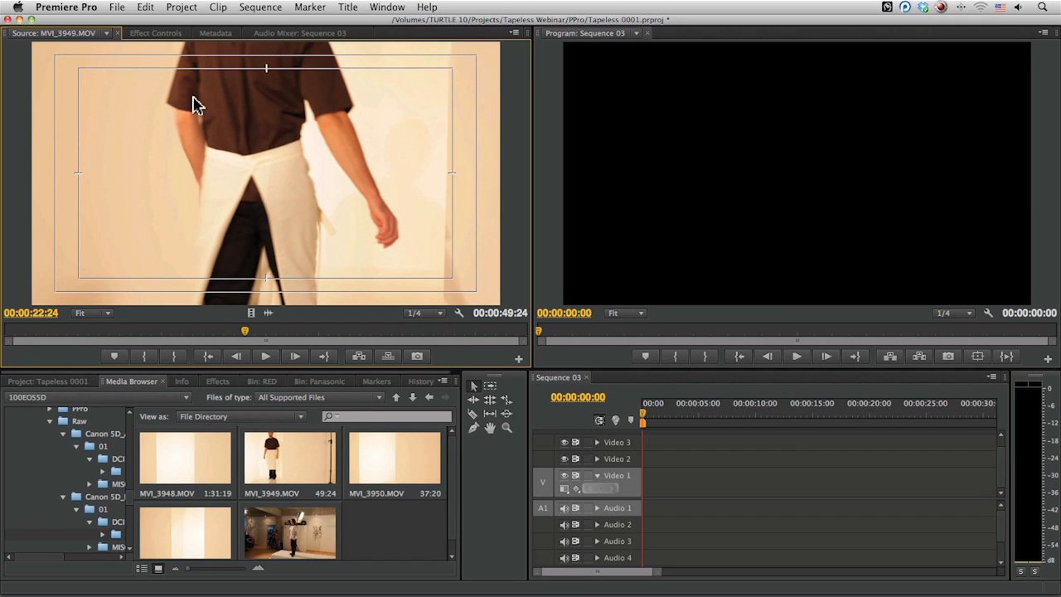
Step: Open the source settings of the R3D clip in the RED bin and move the preview to 11:26:36:13
{"action": "left_click", "coordinate": [262, 382]}
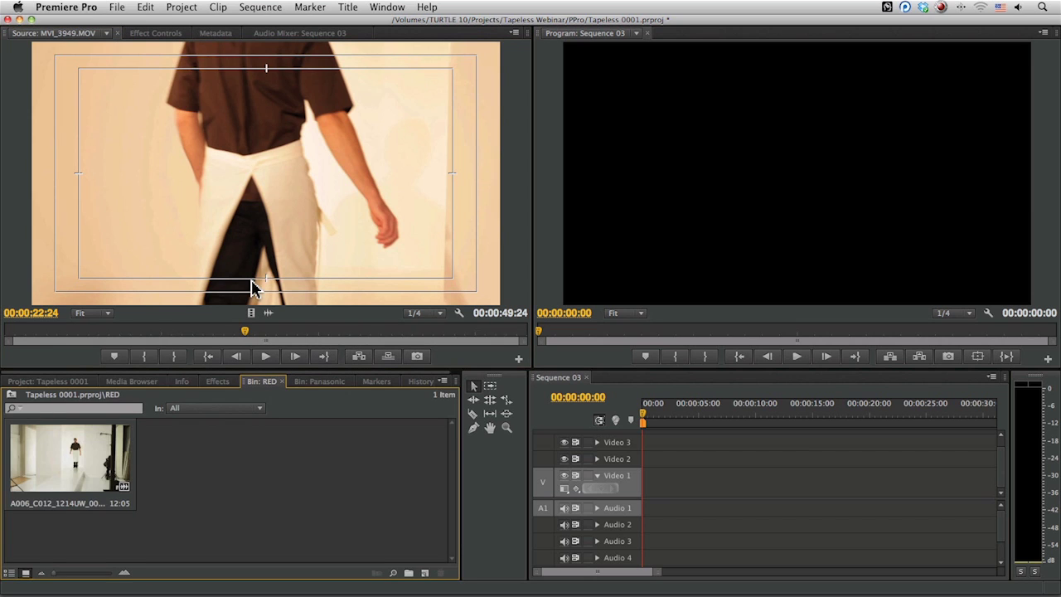
{"action": "right_click", "coordinate": [87, 456]}
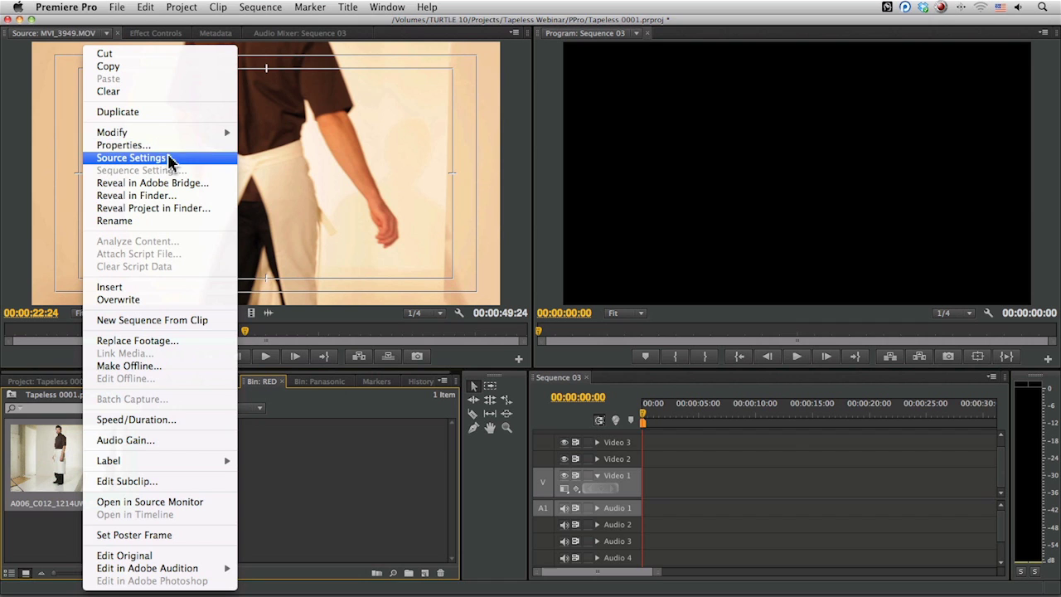
{"action": "mouse_move", "coordinate": [203, 135]}
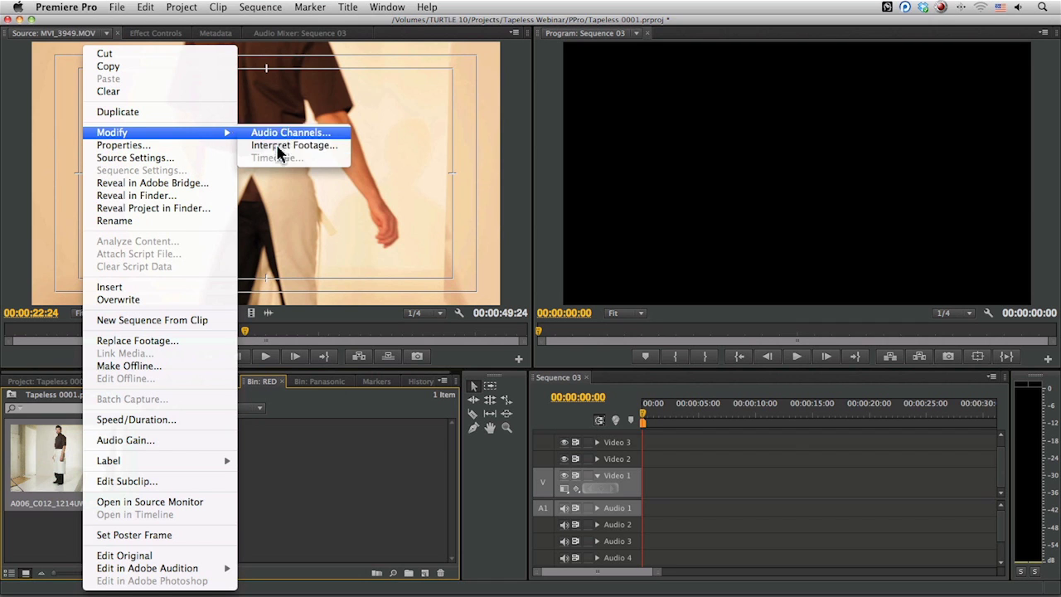
{"action": "left_click", "coordinate": [206, 166]}
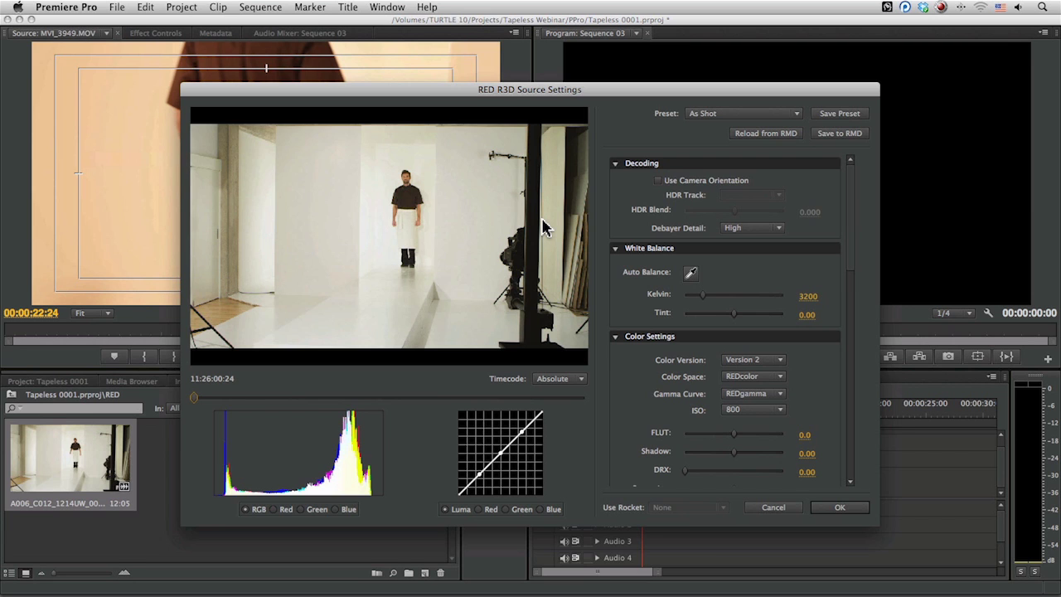
{"action": "left_click_drag", "start_coordinate": [197, 398], "coordinate": [397, 403]}
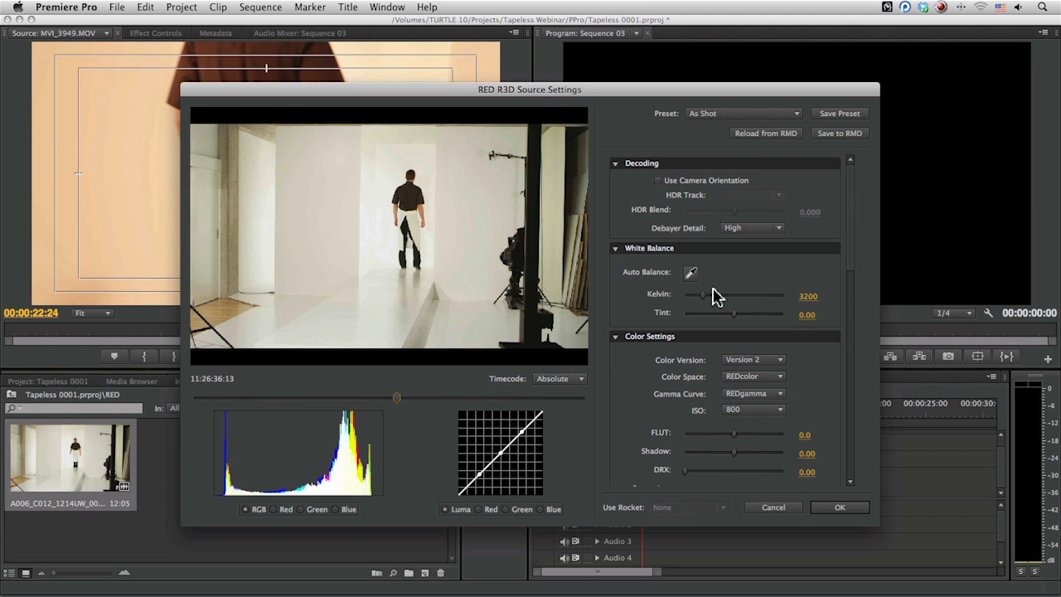
Step: Auto-balance the white from the wall beside the model, then fine-tune Kelvin to 3197 and Tint to -4.94
{"action": "left_click", "coordinate": [691, 274]}
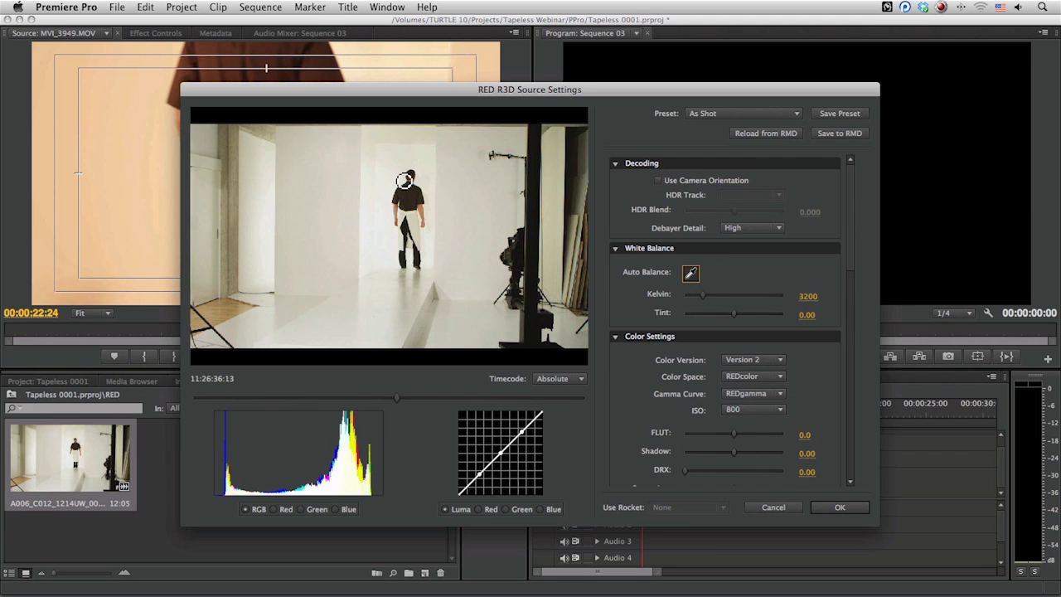
{"action": "left_click", "coordinate": [462, 207]}
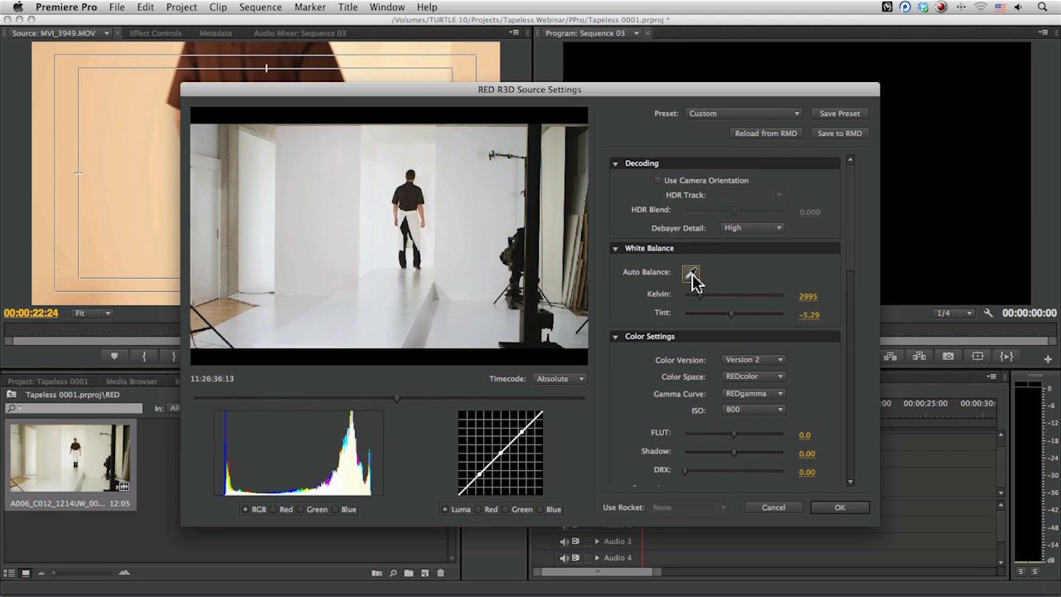
{"action": "left_click_drag", "start_coordinate": [729, 314], "coordinate": [735, 315]}
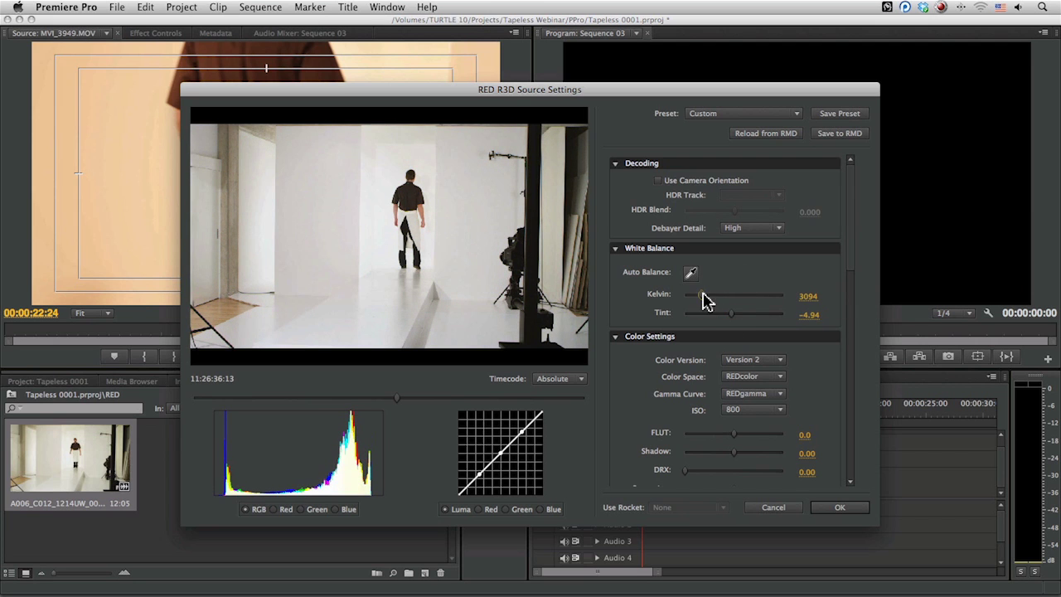
{"action": "left_click_drag", "start_coordinate": [703, 300], "coordinate": [703, 301]}
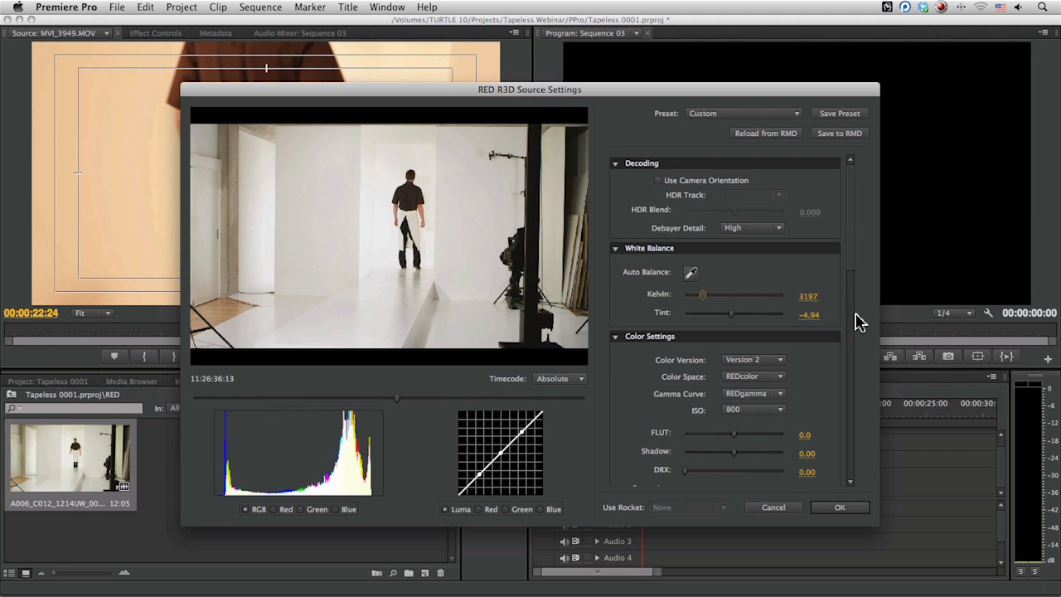
Step: Review the RED clip's color settings, including the available color space and gamma curve options, without changing them
{"action": "left_click_drag", "start_coordinate": [851, 260], "coordinate": [851, 303]}
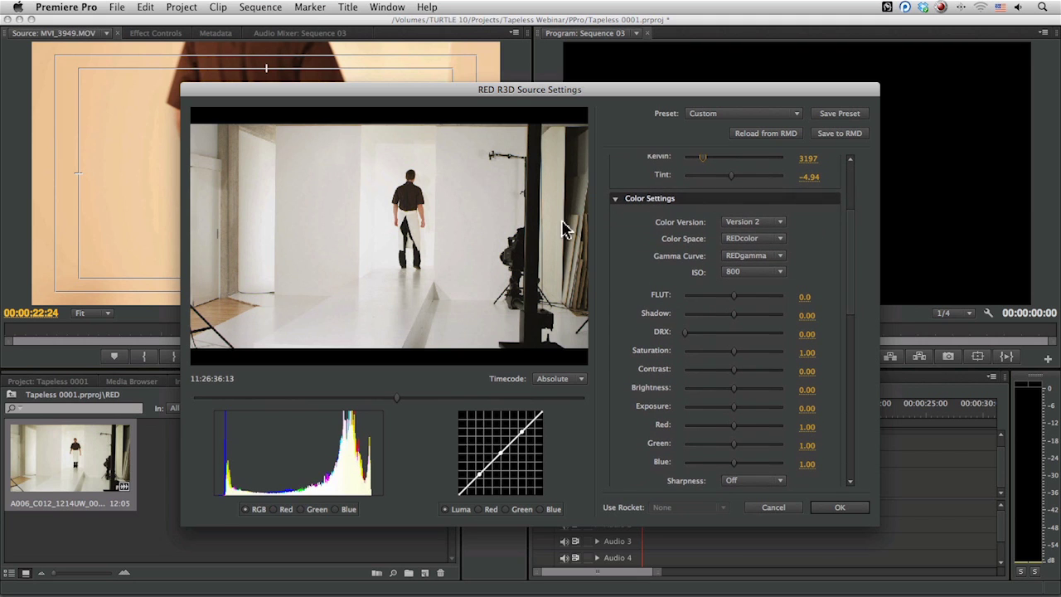
{"action": "left_click", "coordinate": [728, 238]}
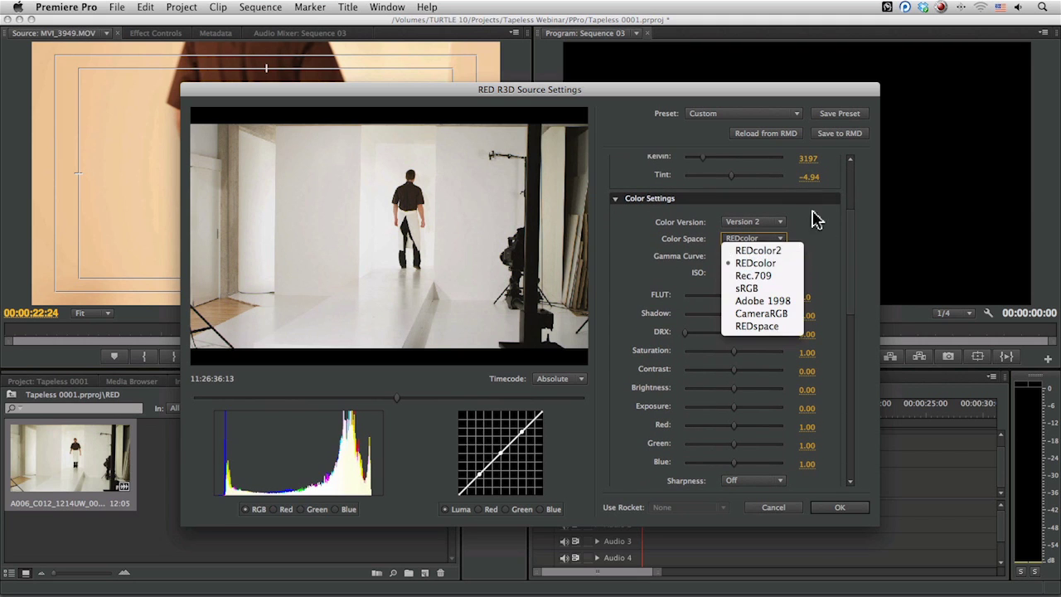
{"action": "left_click", "coordinate": [779, 256]}
{"action": "left_click", "coordinate": [779, 255]}
{"action": "left_click", "coordinate": [823, 236]}
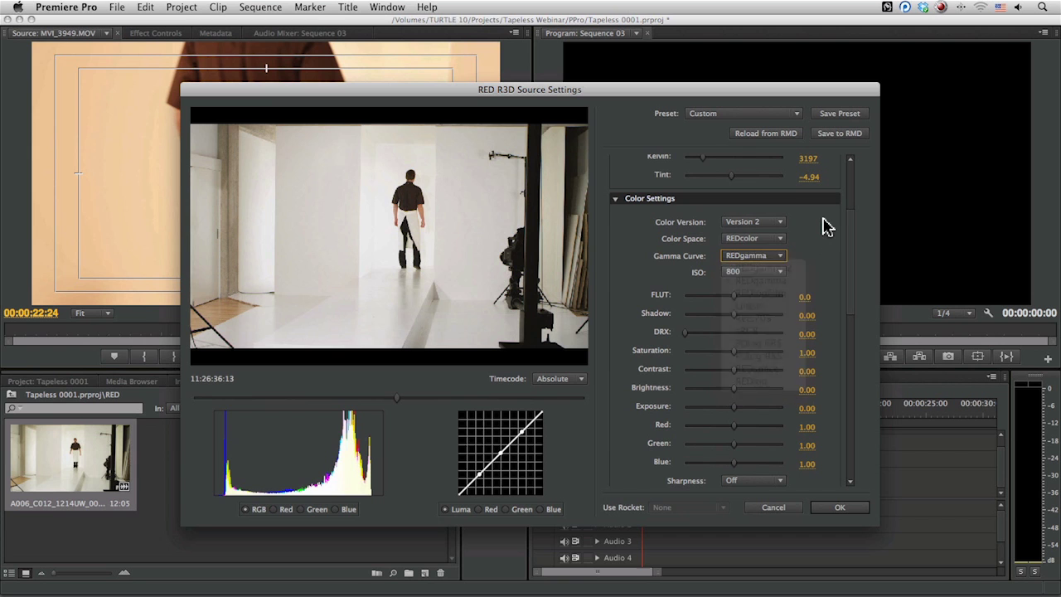